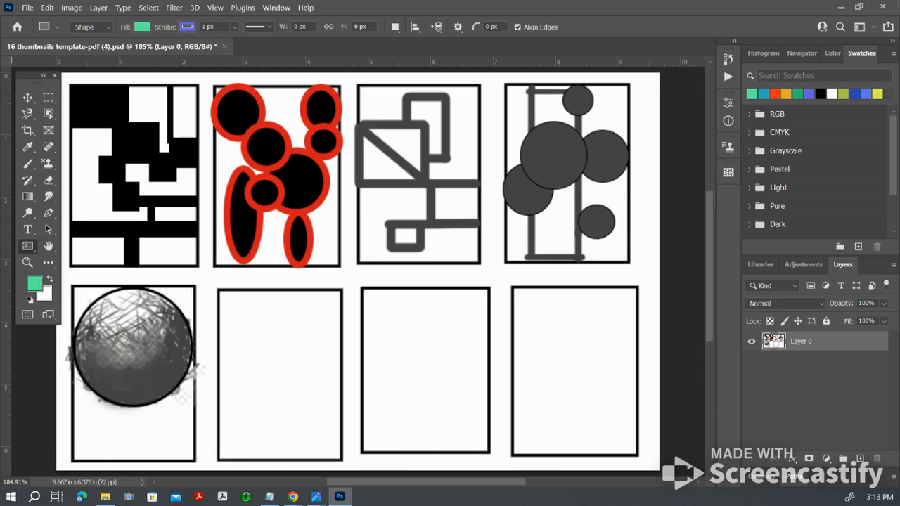
Step: Examine the Boats, Leaf Trees and Legacy Shapes and More groups in the custom shape library
{"action": "left_click", "coordinate": [28, 247]}
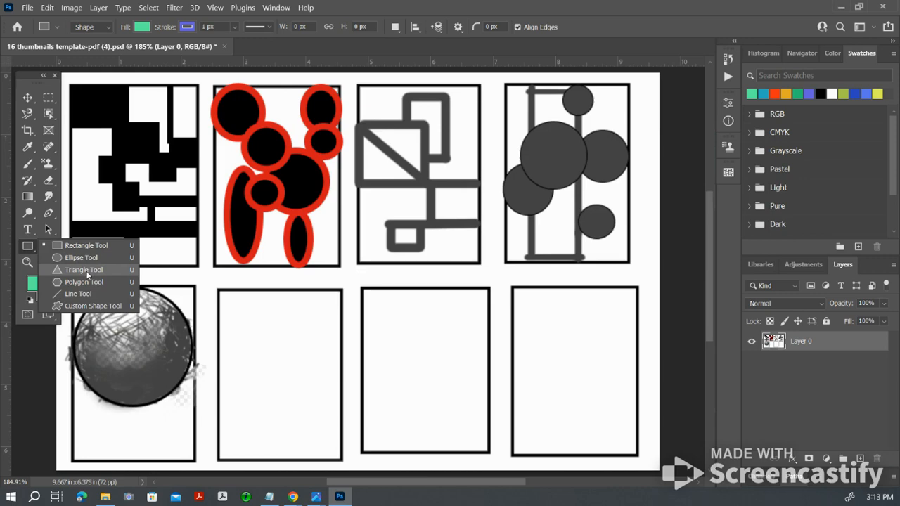
{"action": "left_click", "coordinate": [91, 309]}
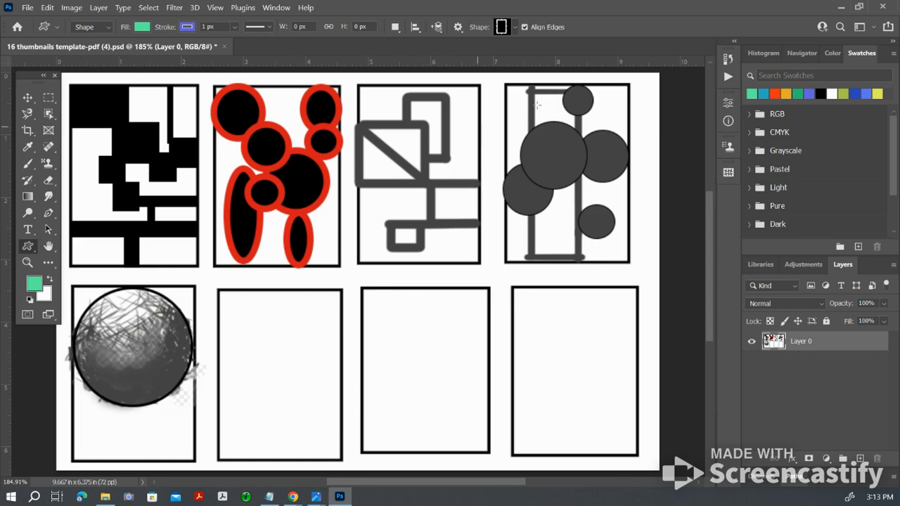
{"action": "left_click", "coordinate": [516, 29]}
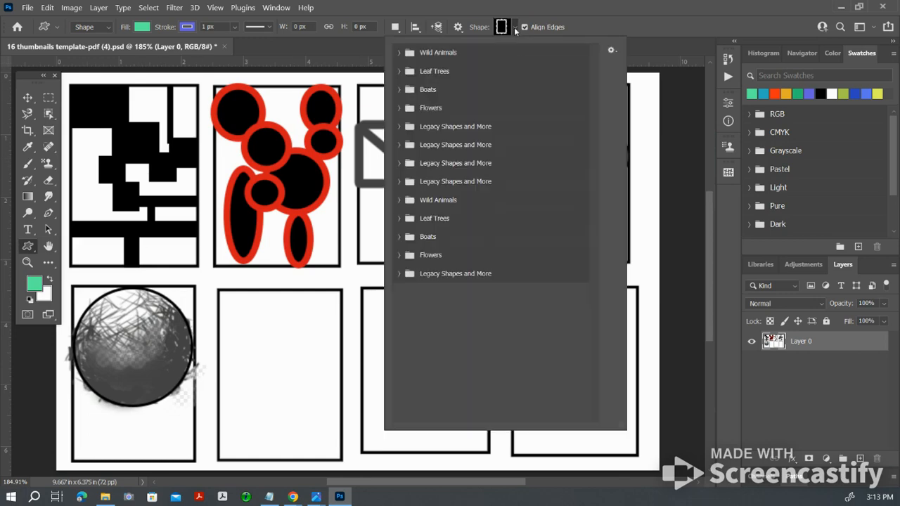
{"action": "left_click", "coordinate": [400, 90]}
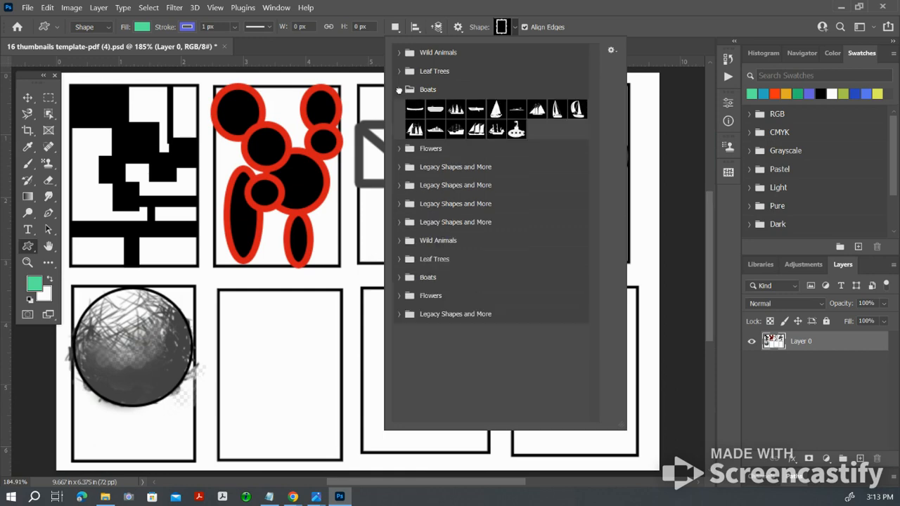
{"action": "left_click", "coordinate": [399, 90]}
{"action": "left_click", "coordinate": [399, 71]}
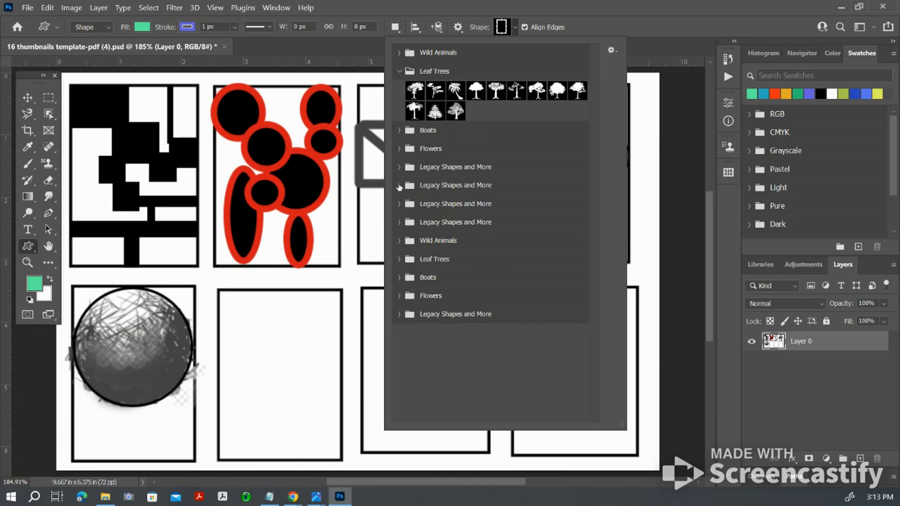
{"action": "left_click", "coordinate": [399, 185]}
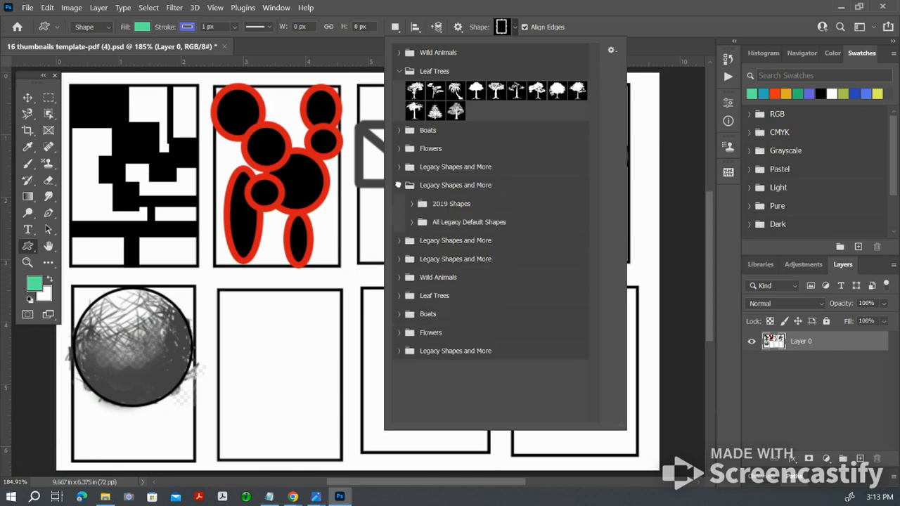
{"action": "left_click", "coordinate": [412, 204]}
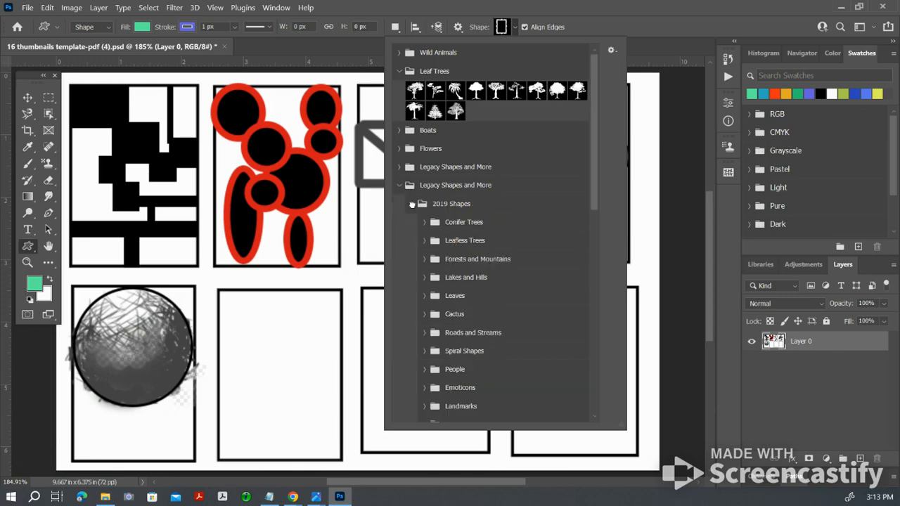
{"action": "left_click", "coordinate": [412, 204]}
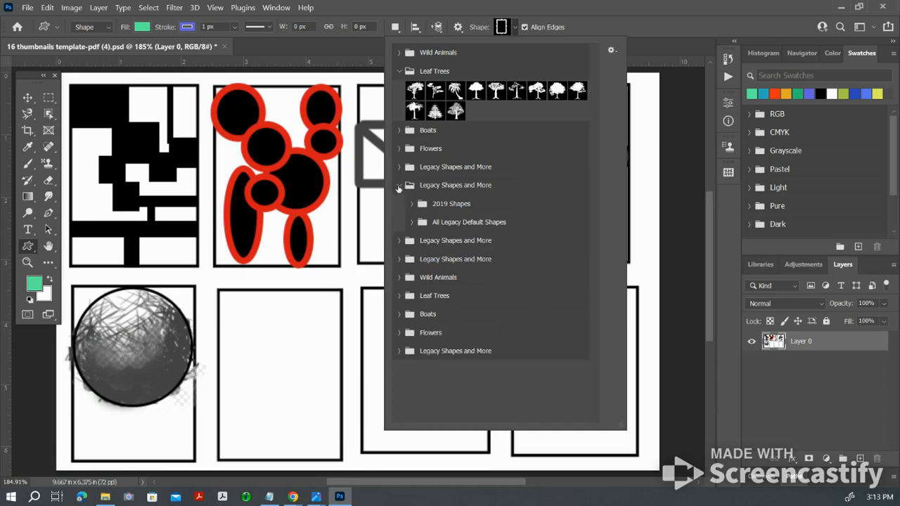
{"action": "left_click", "coordinate": [398, 185]}
{"action": "left_click", "coordinate": [398, 166]}
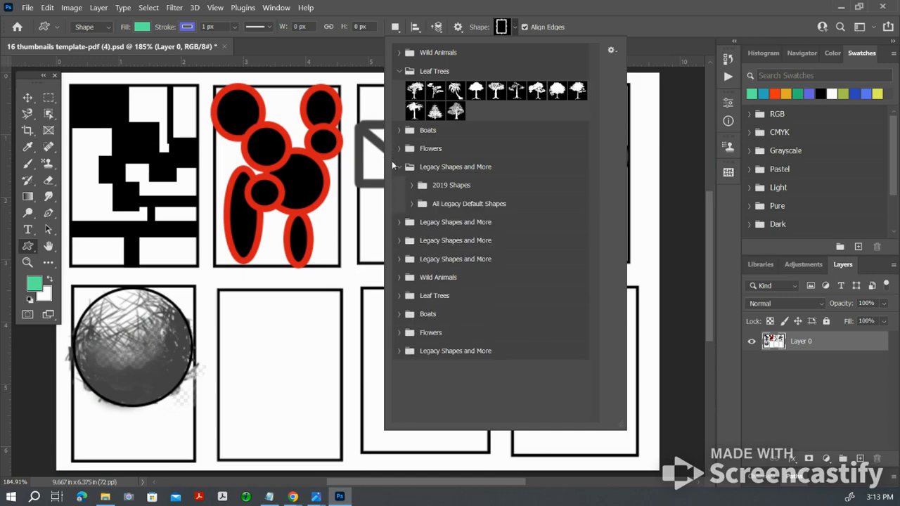
{"action": "left_click", "coordinate": [398, 167]}
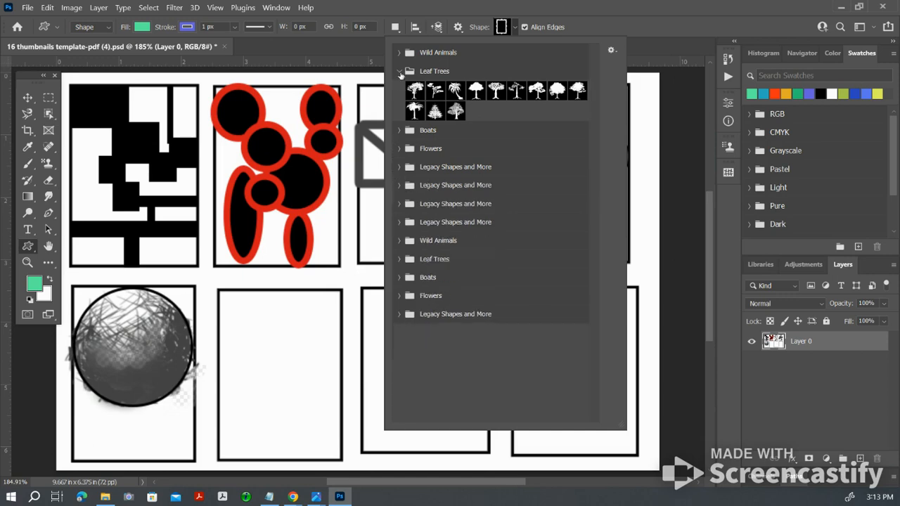
{"action": "left_click", "coordinate": [400, 72]}
{"action": "left_click", "coordinate": [609, 9]}
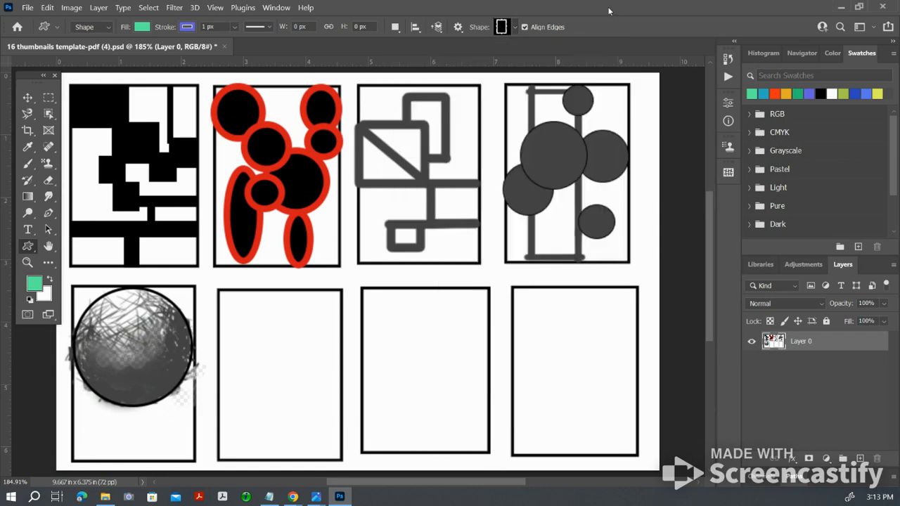
Step: Draw a green rectangle about 69 by 51 px in the lower row's second frame and shift it toward the frame's right side
{"action": "right_click", "coordinate": [28, 245]}
{"action": "left_click", "coordinate": [54, 246]}
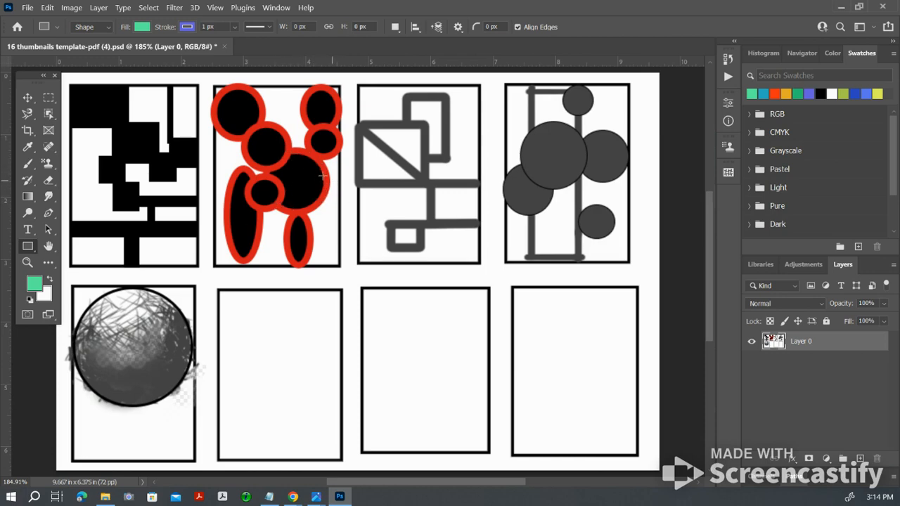
{"action": "left_click_drag", "start_coordinate": [232, 307], "coordinate": [292, 349]}
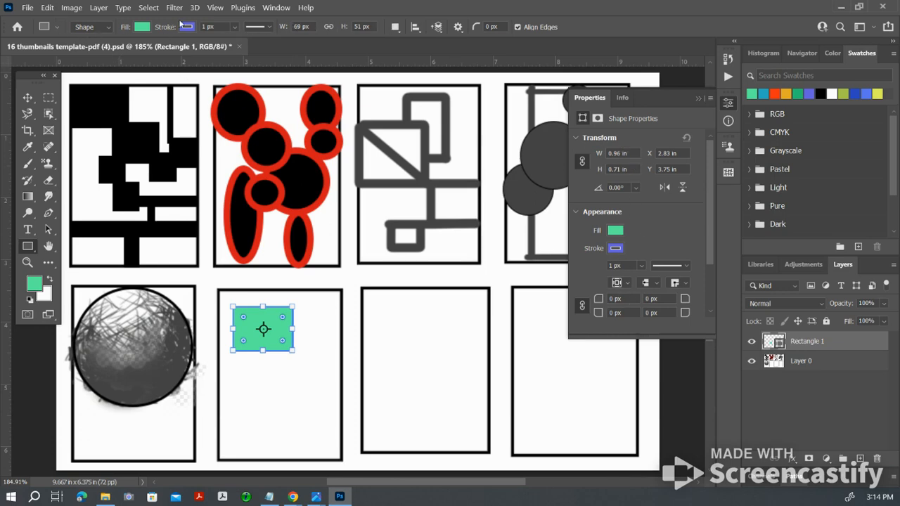
{"action": "left_click", "coordinate": [699, 99]}
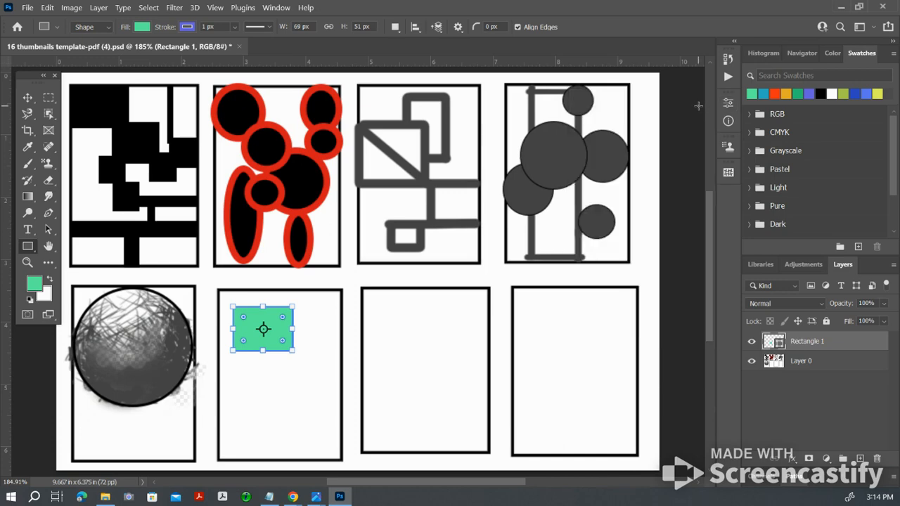
{"action": "left_click", "coordinate": [27, 99]}
{"action": "left_click_drag", "start_coordinate": [267, 336], "coordinate": [305, 326]}
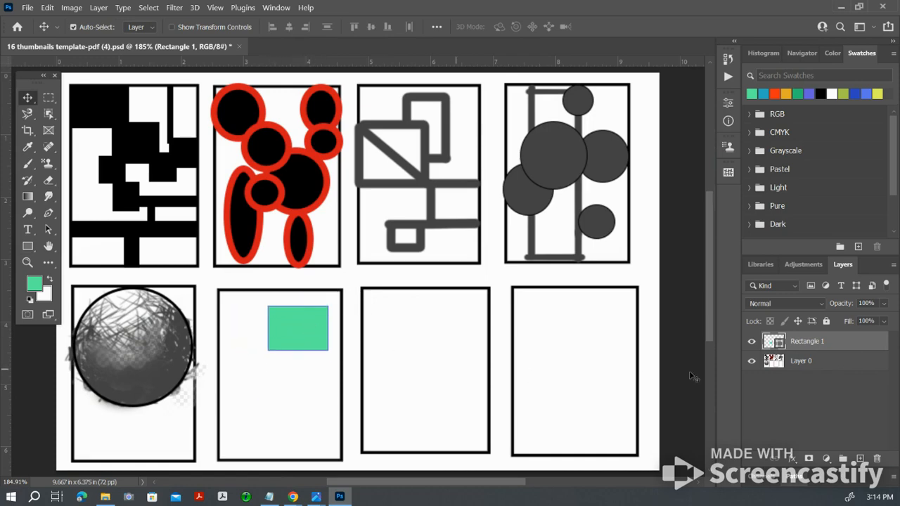
Step: Directly above Layer 0, draw a violet-blue ellipse without stroke, about 69 by 105 px, partly behind the green rectangle's lower-left corner
{"action": "left_click", "coordinate": [821, 362]}
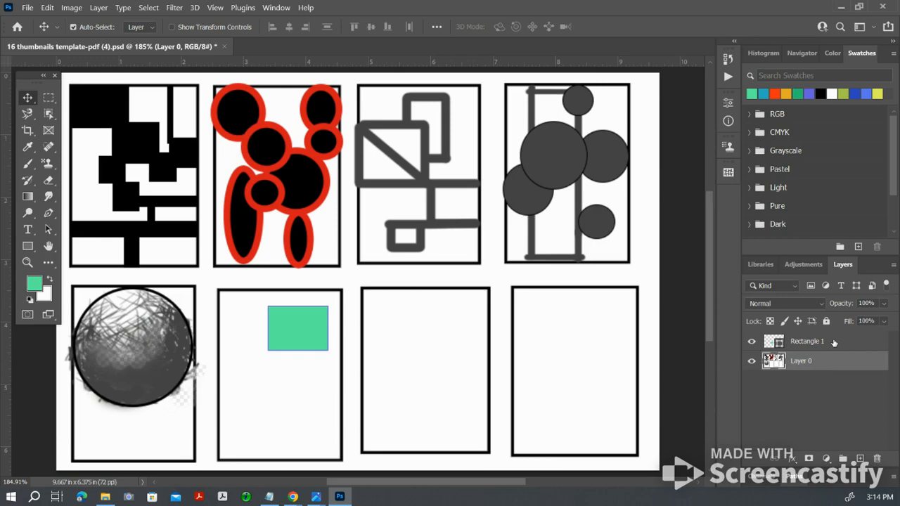
{"action": "left_click", "coordinate": [834, 342]}
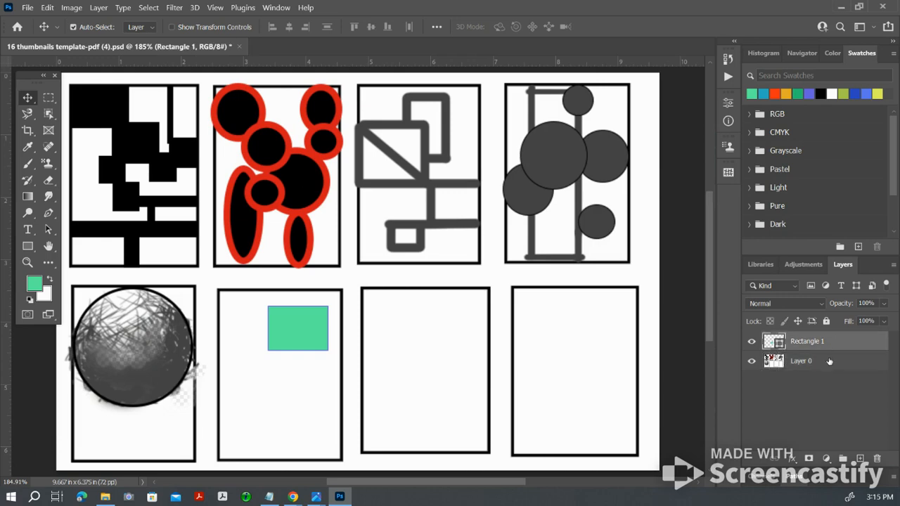
{"action": "left_click", "coordinate": [830, 361]}
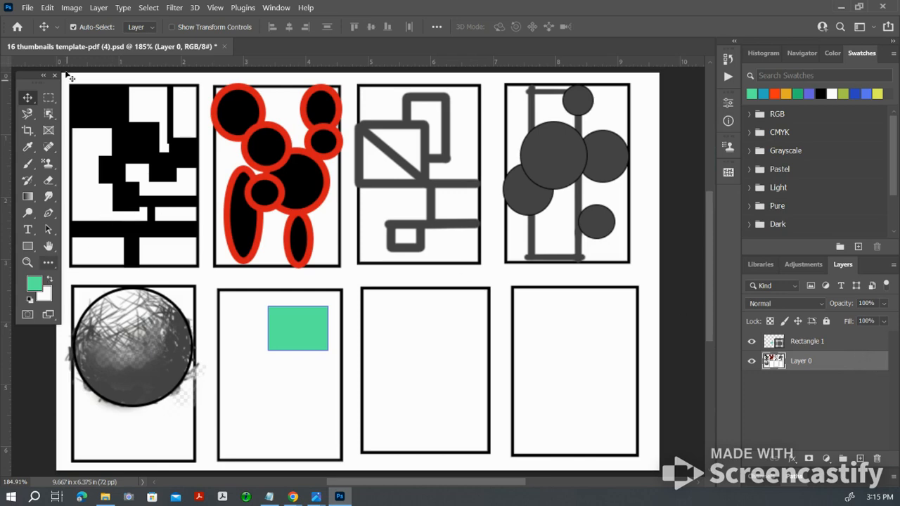
{"action": "left_click", "coordinate": [28, 246]}
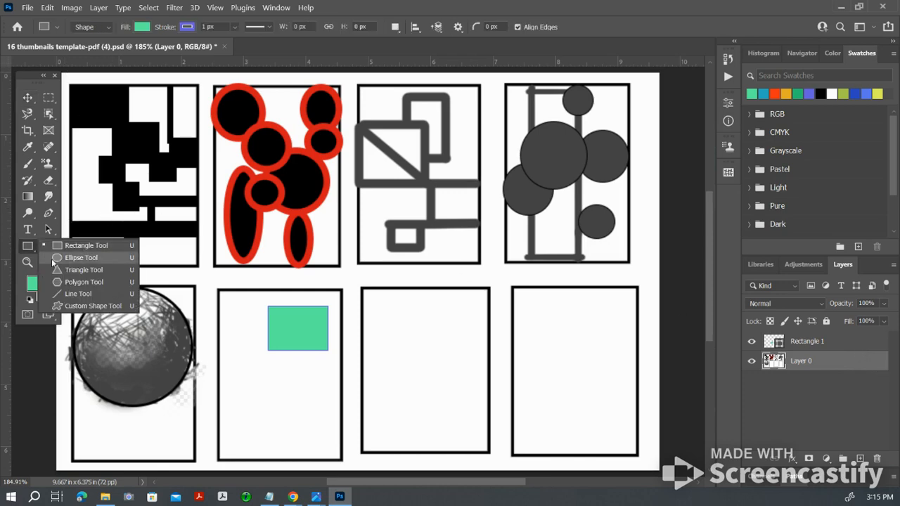
{"action": "left_click", "coordinate": [52, 264]}
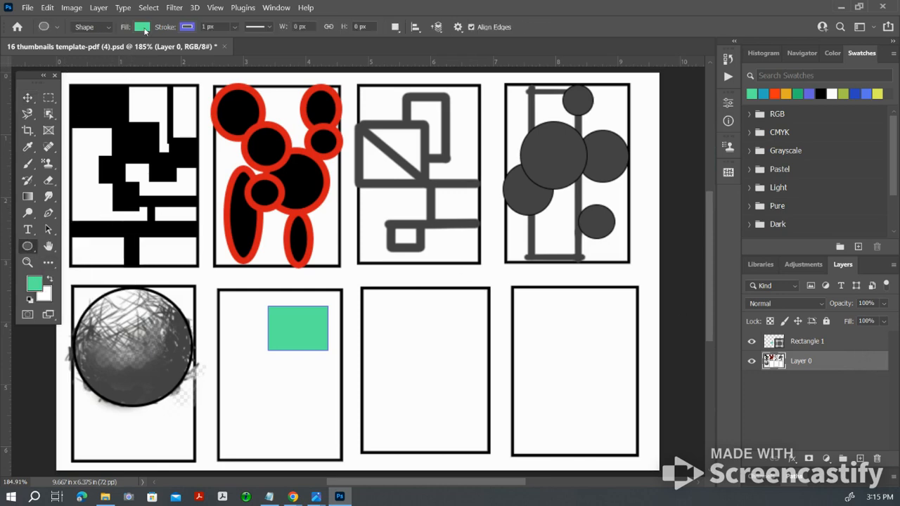
{"action": "left_click", "coordinate": [144, 30]}
{"action": "left_click", "coordinate": [120, 94]}
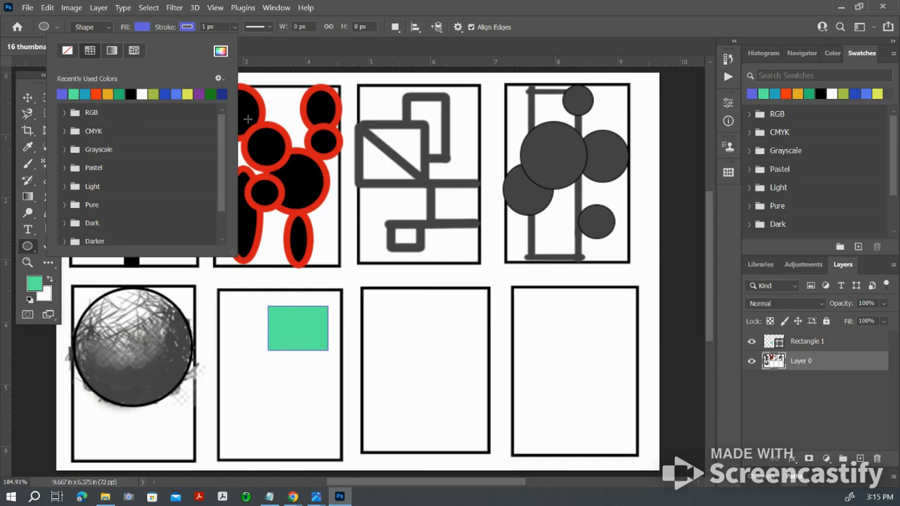
{"action": "left_click", "coordinate": [235, 27]}
{"action": "left_click", "coordinate": [235, 27]}
{"action": "left_click", "coordinate": [235, 26]}
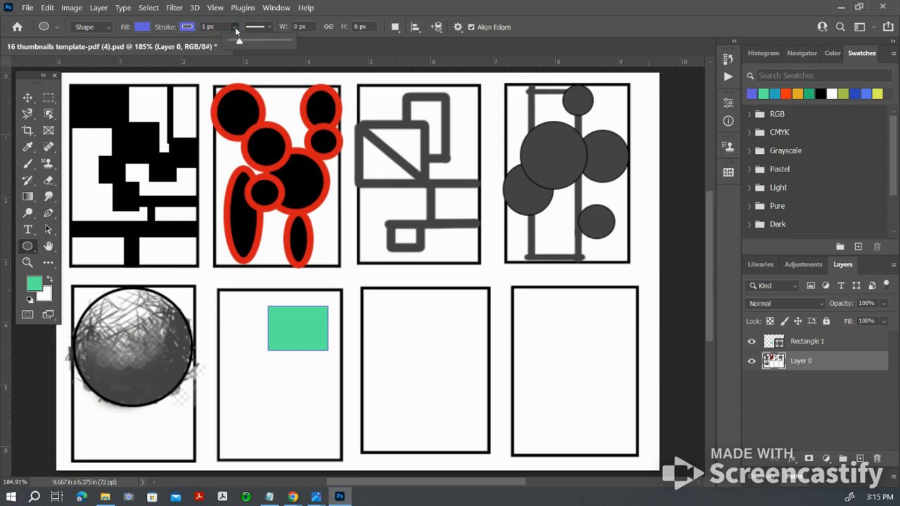
{"action": "left_click", "coordinate": [186, 28]}
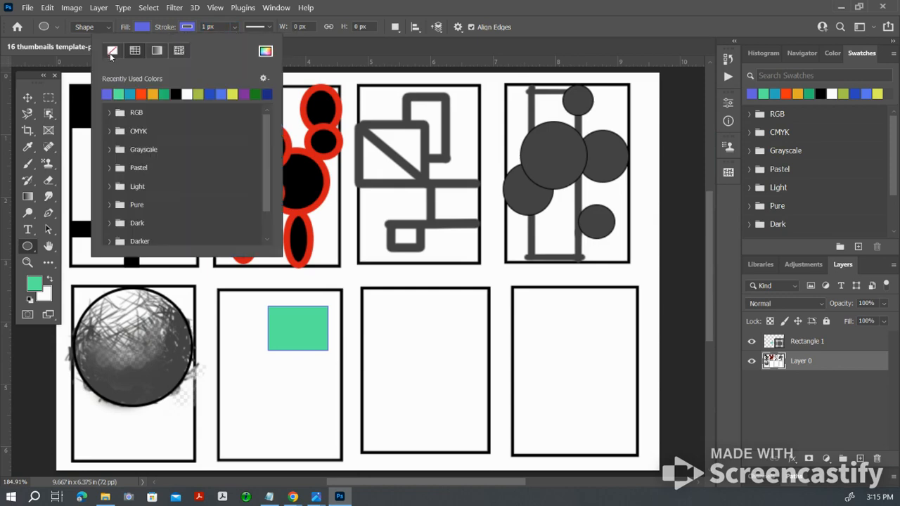
{"action": "left_click", "coordinate": [112, 52]}
{"action": "left_click", "coordinate": [231, 327]}
{"action": "left_click_drag", "start_coordinate": [232, 326], "coordinate": [291, 417]}
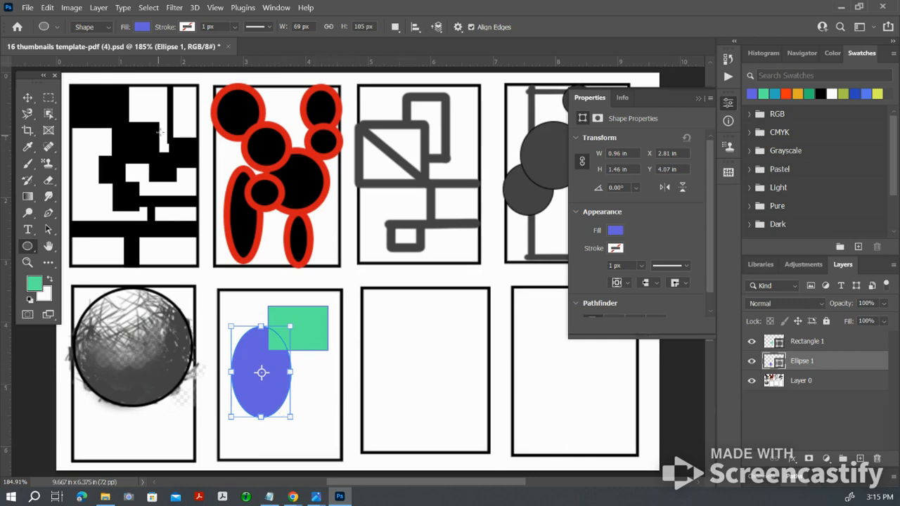
Step: Directly above Layer 0, draw an orange-red circle without stroke, about 69 px across, partly behind the blue ellipse's lower-right side
{"action": "left_click", "coordinate": [143, 27]}
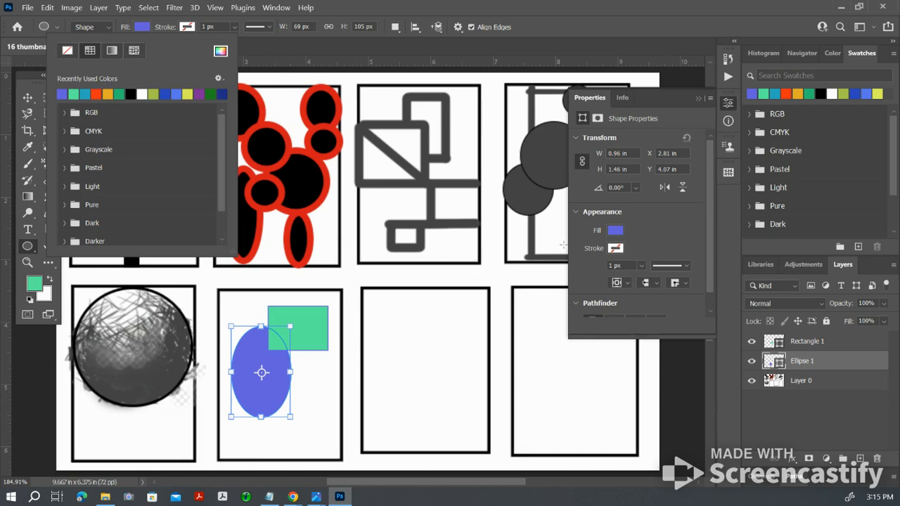
{"action": "left_click", "coordinate": [832, 381]}
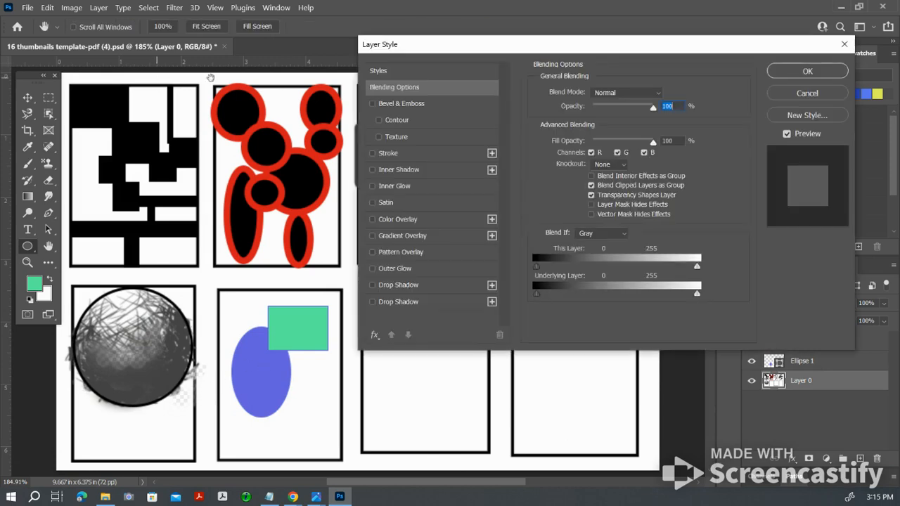
{"action": "left_click", "coordinate": [847, 45]}
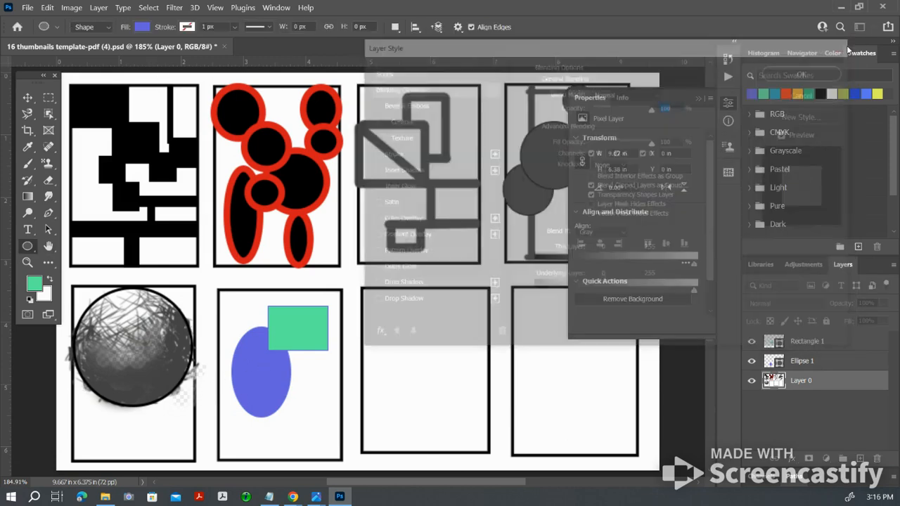
{"action": "left_click", "coordinate": [697, 99]}
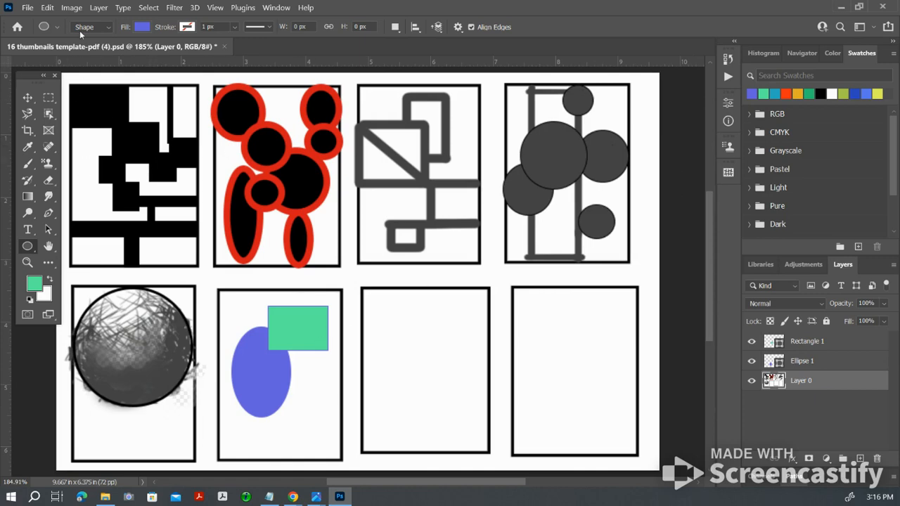
{"action": "left_click", "coordinate": [143, 27]}
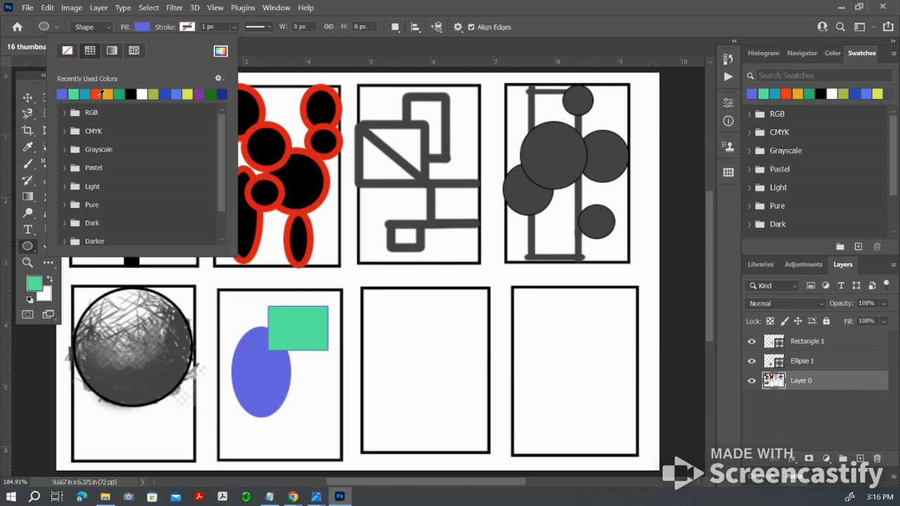
{"action": "left_click", "coordinate": [100, 93]}
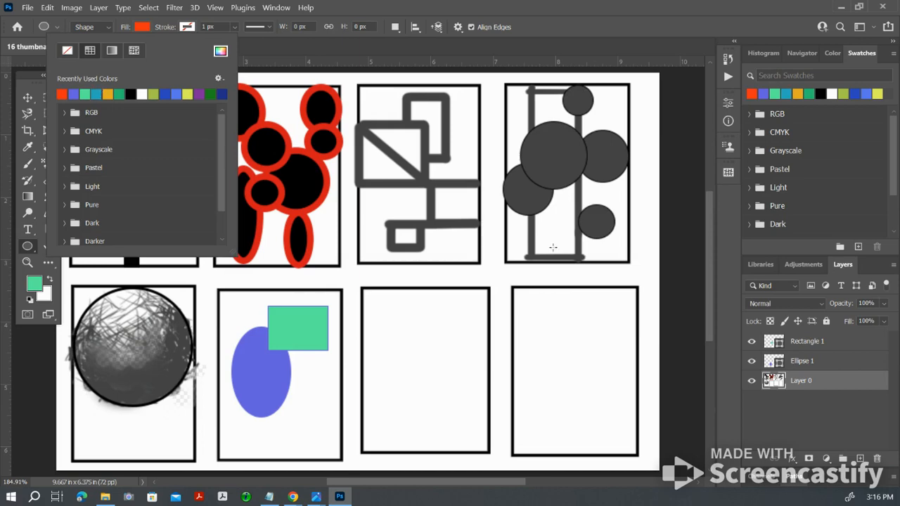
{"action": "left_click", "coordinate": [269, 365]}
{"action": "left_click_drag", "start_coordinate": [269, 365], "coordinate": [328, 435]}
{"action": "left_click_drag", "start_coordinate": [328, 435], "coordinate": [327, 436]}
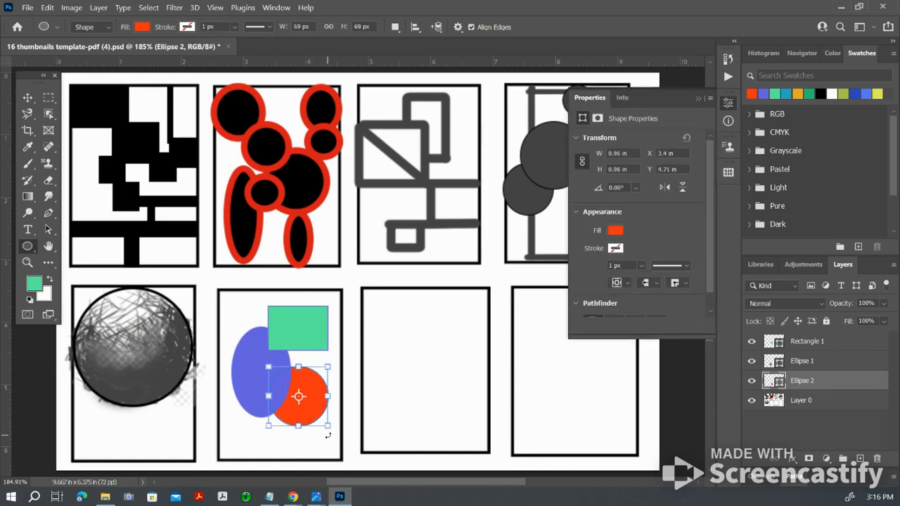
{"action": "left_click", "coordinate": [698, 99]}
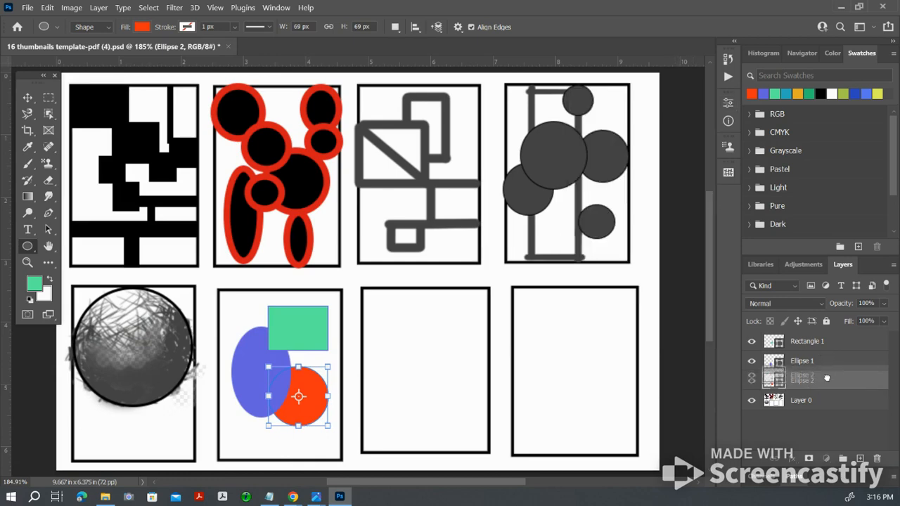
Step: Move the orange circle's layer above the blue ellipse's layer and shift the circle slightly down in its frame
{"action": "left_click_drag", "start_coordinate": [827, 358], "coordinate": [827, 359]}
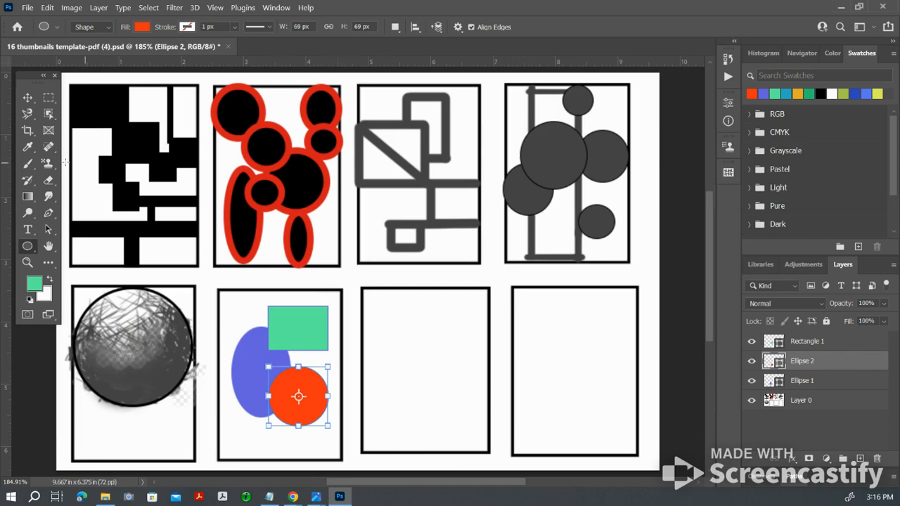
{"action": "left_click", "coordinate": [28, 98]}
{"action": "left_click_drag", "start_coordinate": [287, 391], "coordinate": [287, 417]}
Step: Reorder the layers so the blue ellipse is on top, followed by the green rectangle and the orange circle
{"action": "left_click_drag", "start_coordinate": [847, 362], "coordinate": [849, 388]}
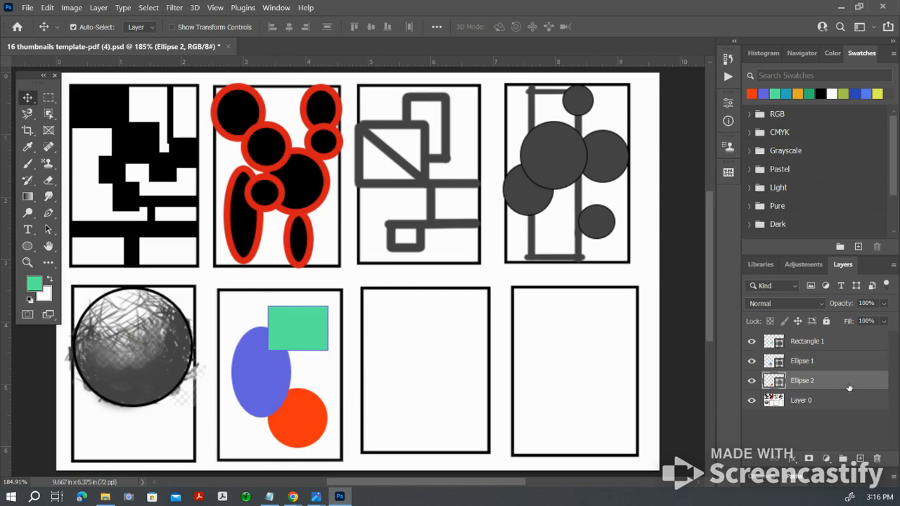
{"action": "left_click_drag", "start_coordinate": [838, 341], "coordinate": [837, 361]}
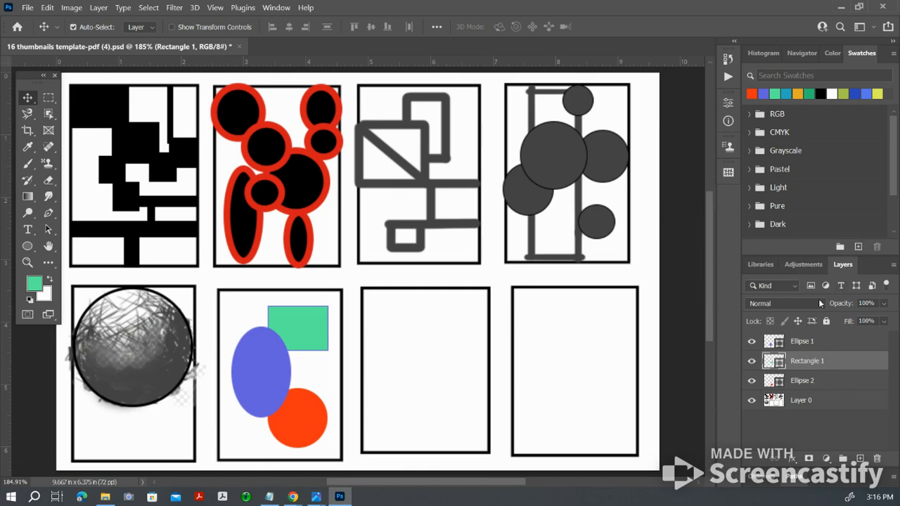
Step: Create a layer group above the blue ellipse's layer, move Ellipse 1, Rectangle 1 and Ellipse 2 into it, and collapse the group
{"action": "left_click", "coordinate": [839, 346]}
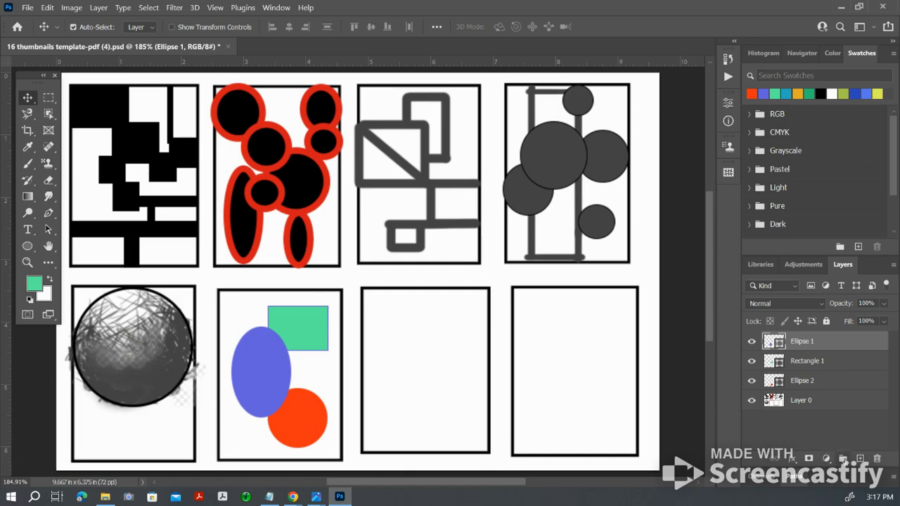
{"action": "left_click", "coordinate": [843, 459]}
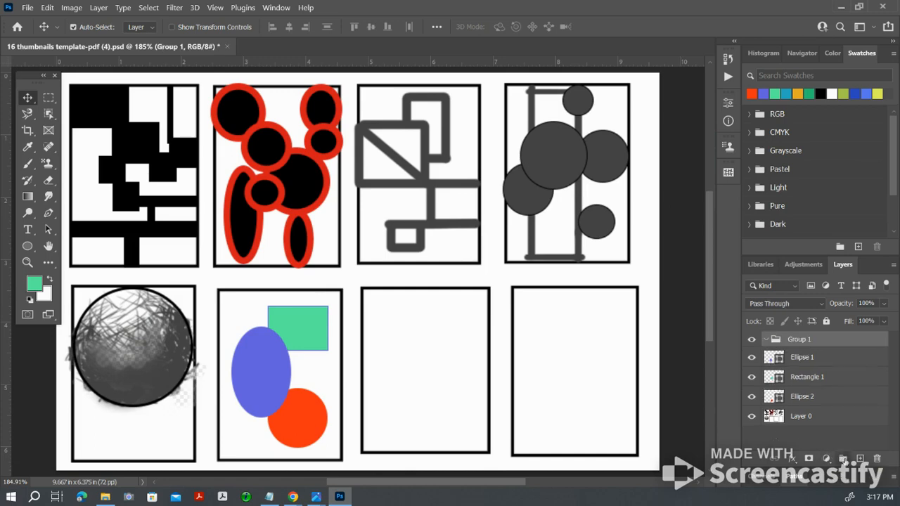
{"action": "left_click", "coordinate": [822, 361]}
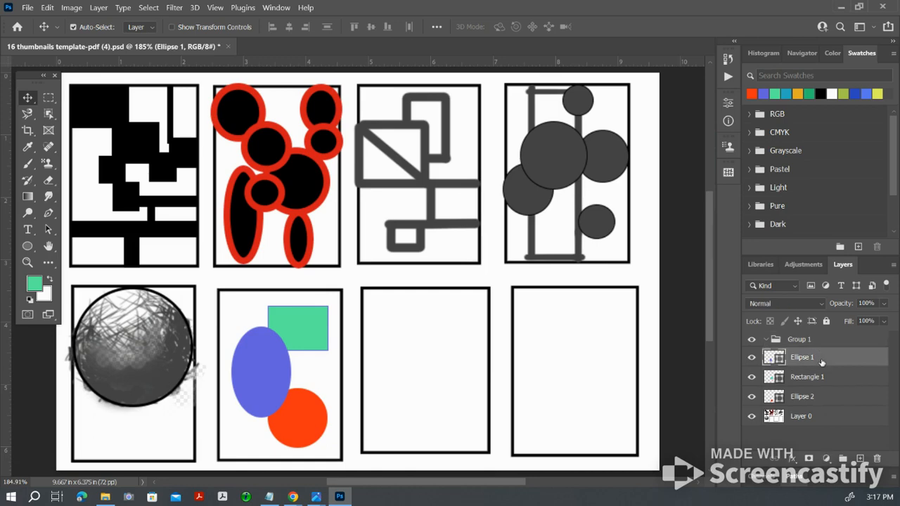
{"action": "left_click", "coordinate": [816, 381], "text": "ctrl"}
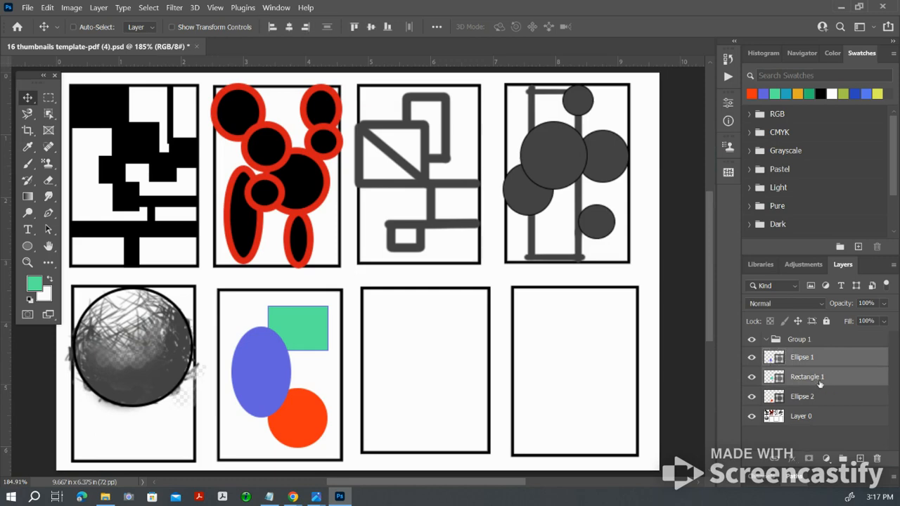
{"action": "left_click", "coordinate": [839, 400], "text": "ctrl"}
{"action": "left_click_drag", "start_coordinate": [829, 359], "coordinate": [800, 343]}
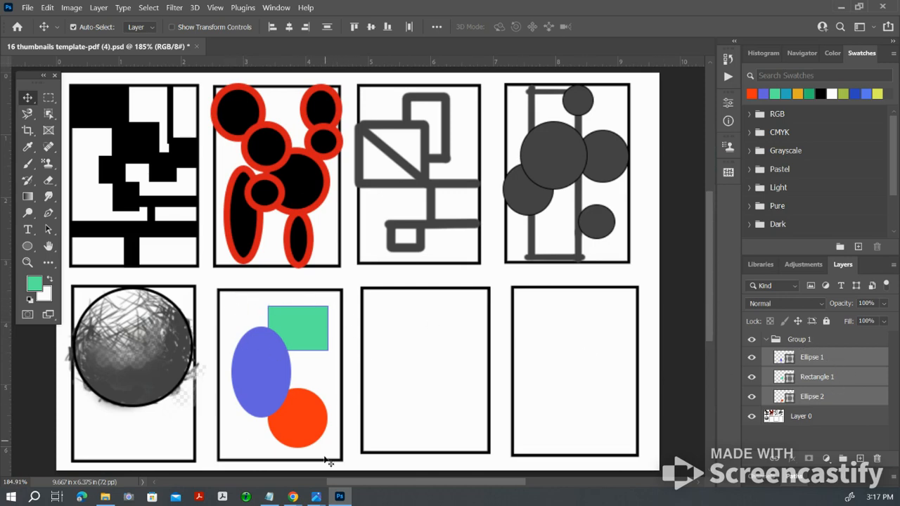
{"action": "left_click", "coordinate": [765, 341]}
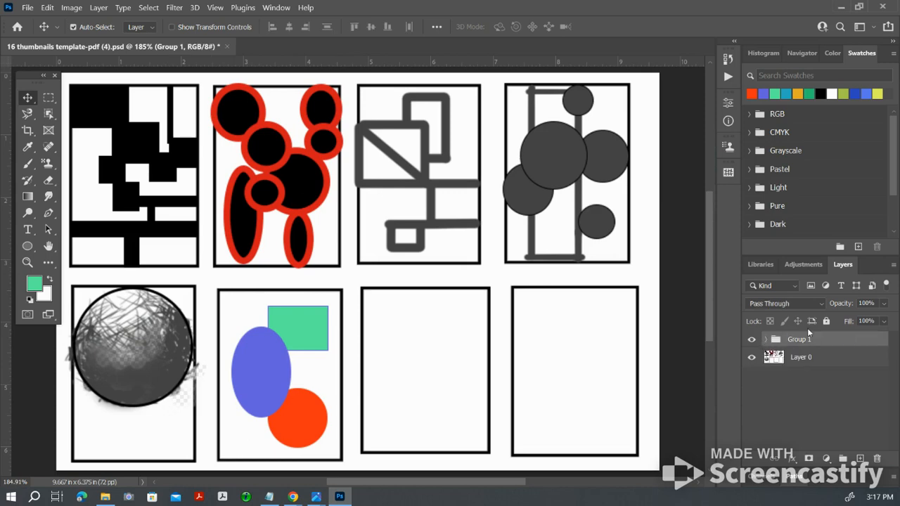
Step: Delete the blue ellipse's layer from the group, undo the deletion, and collapse the group
{"action": "left_click", "coordinate": [767, 340]}
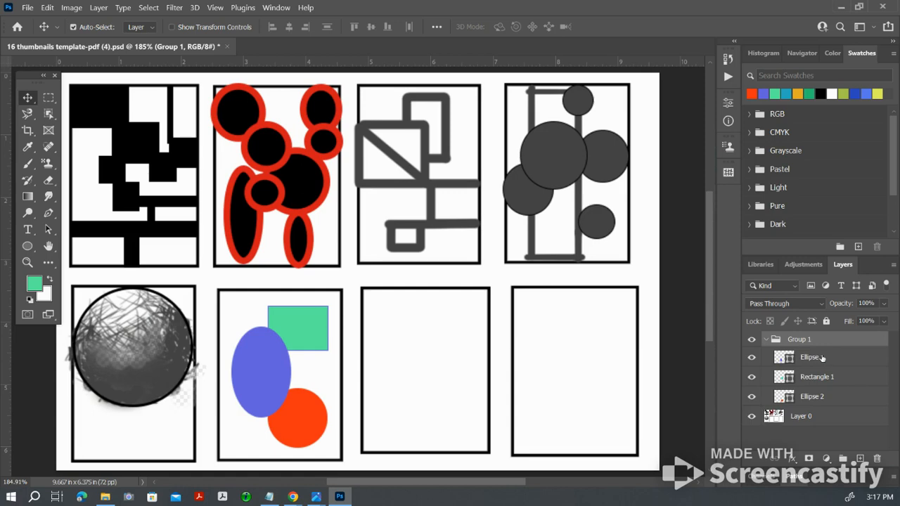
{"action": "left_click_drag", "start_coordinate": [823, 359], "coordinate": [878, 458]}
{"action": "left_click_drag", "start_coordinate": [878, 459], "coordinate": [879, 459]}
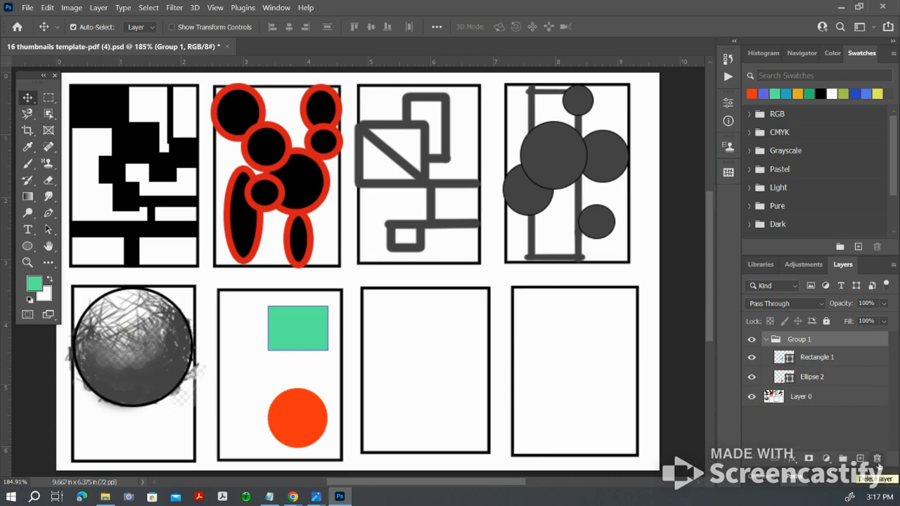
{"action": "key", "text": "ctrl+z"}
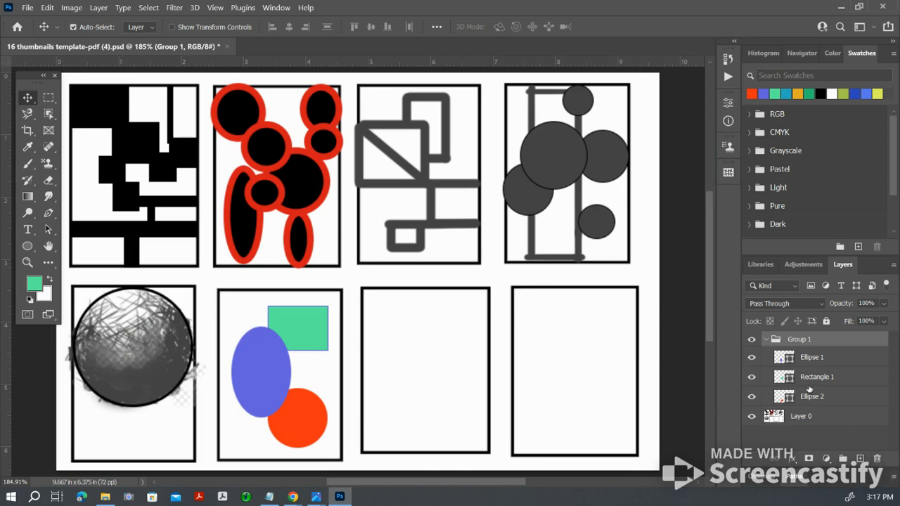
{"action": "left_click", "coordinate": [767, 340]}
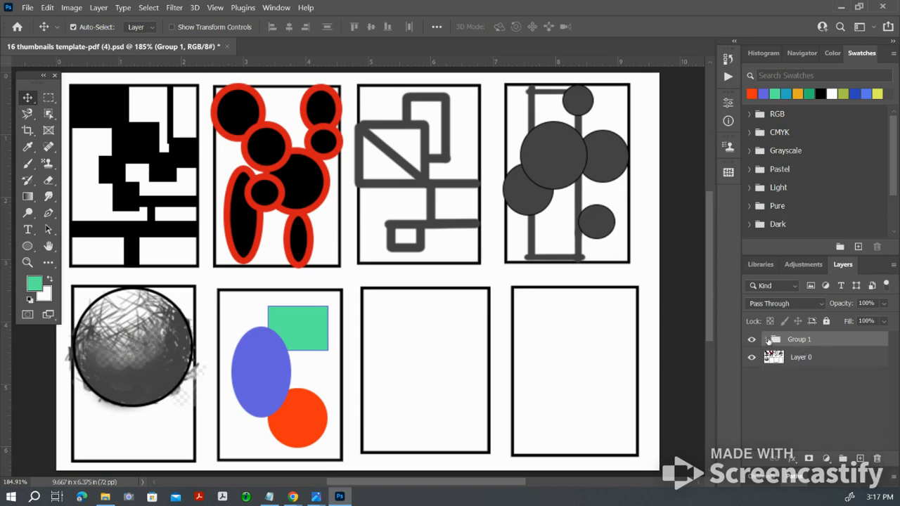
{"action": "left_click", "coordinate": [825, 359]}
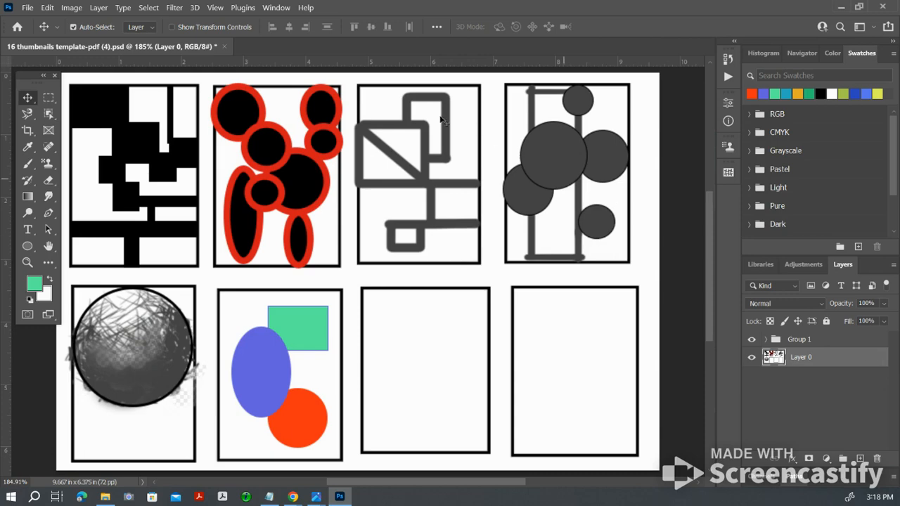
{"action": "left_click", "coordinate": [99, 8]}
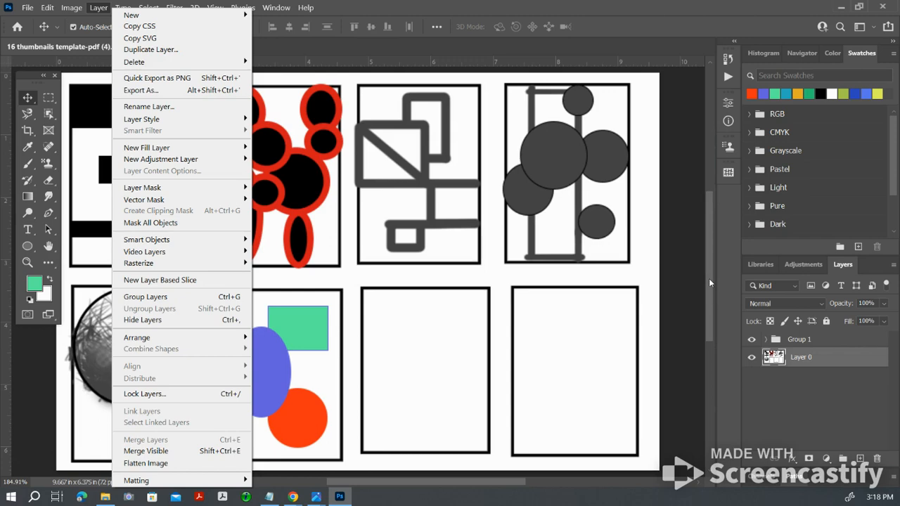
{"action": "key", "text": "Escape"}
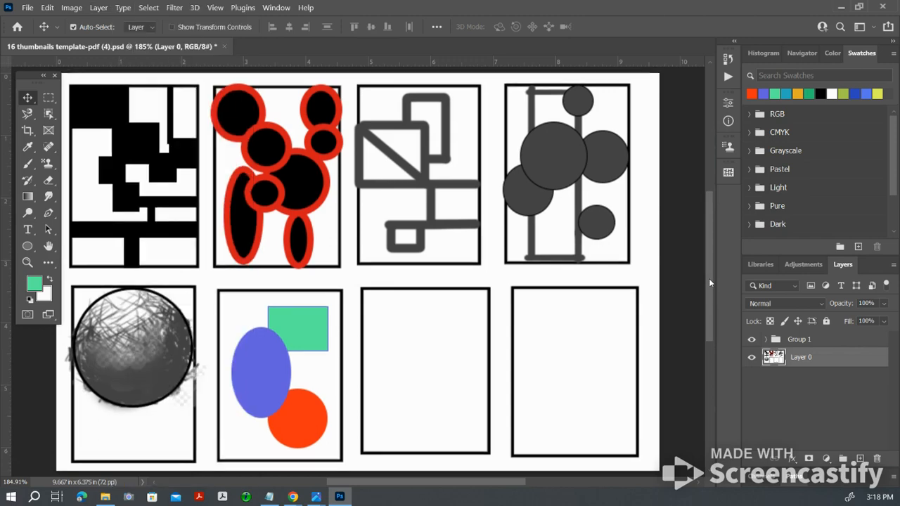
{"action": "left_click", "coordinate": [28, 246]}
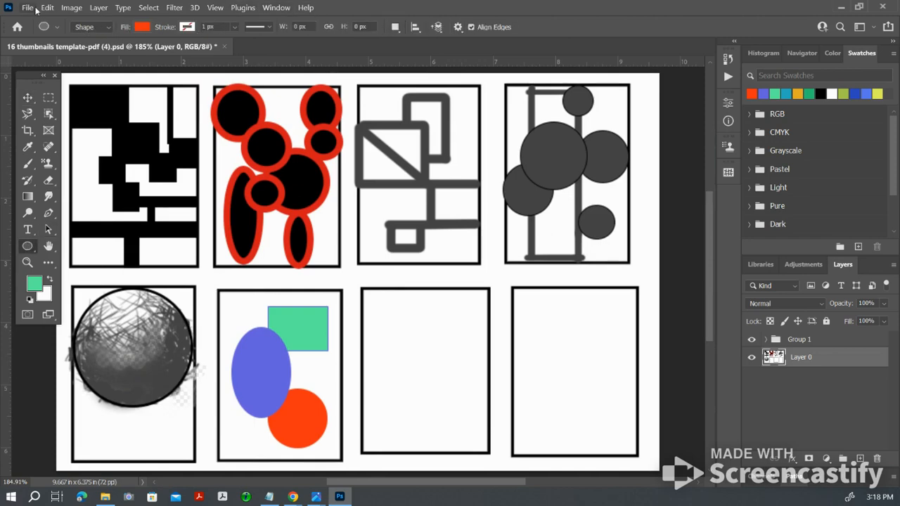
{"action": "left_click", "coordinate": [56, 28]}
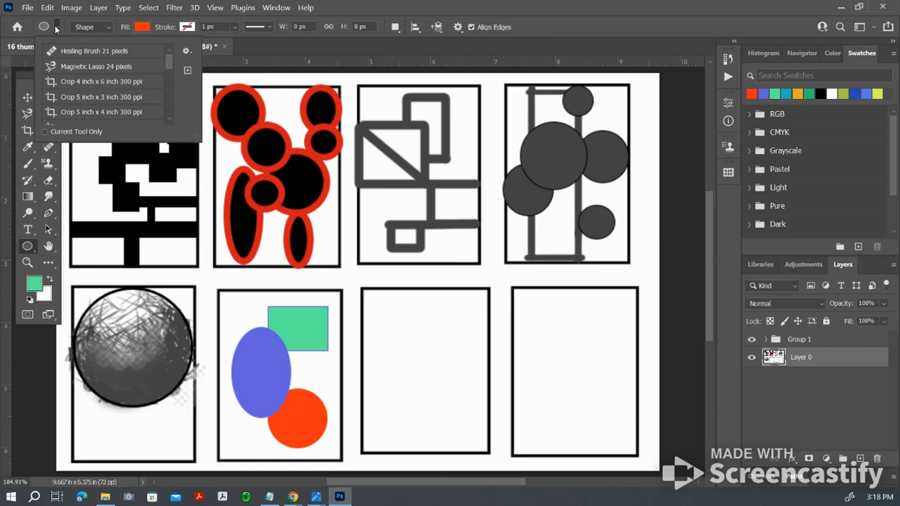
{"action": "left_click", "coordinate": [110, 28]}
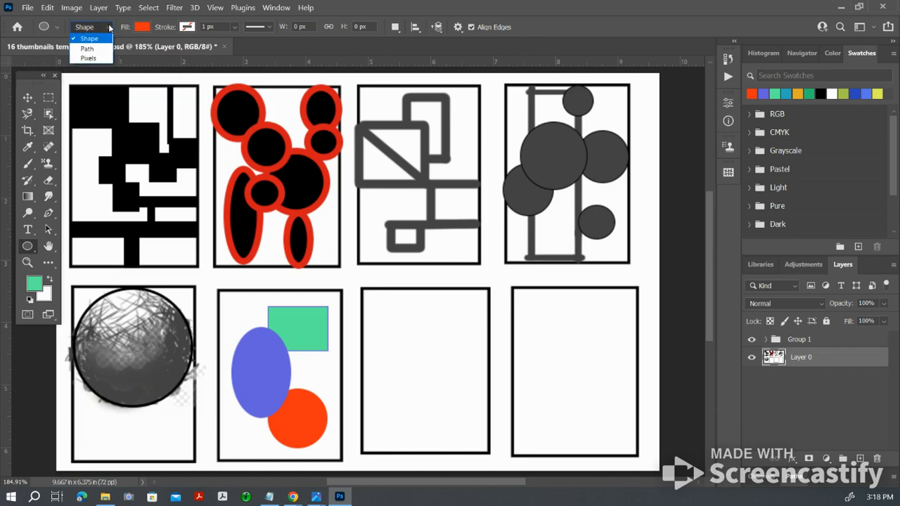
{"action": "left_click", "coordinate": [145, 31]}
{"action": "left_click", "coordinate": [186, 27]}
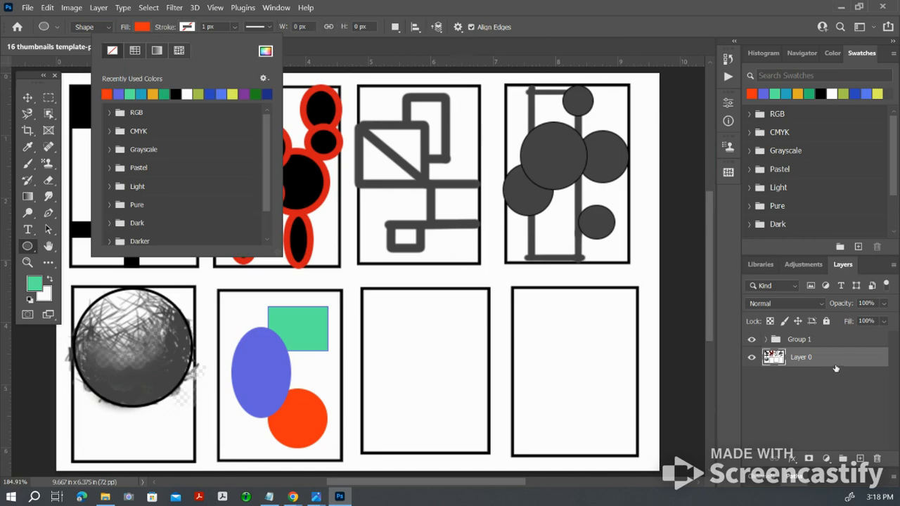
Step: Expand Group 1 and set the opacity of the blue ellipse's layer, Ellipse 1, to 58%
{"action": "left_click", "coordinate": [766, 340]}
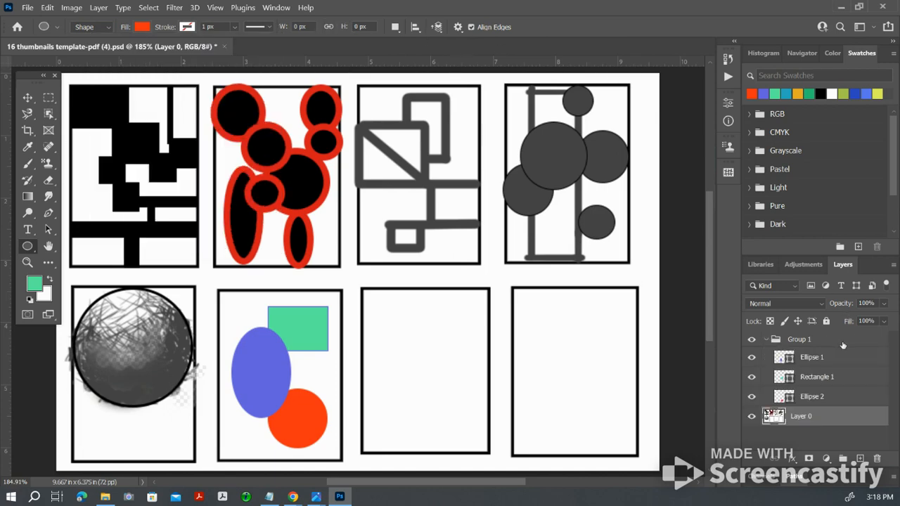
{"action": "left_click", "coordinate": [843, 355]}
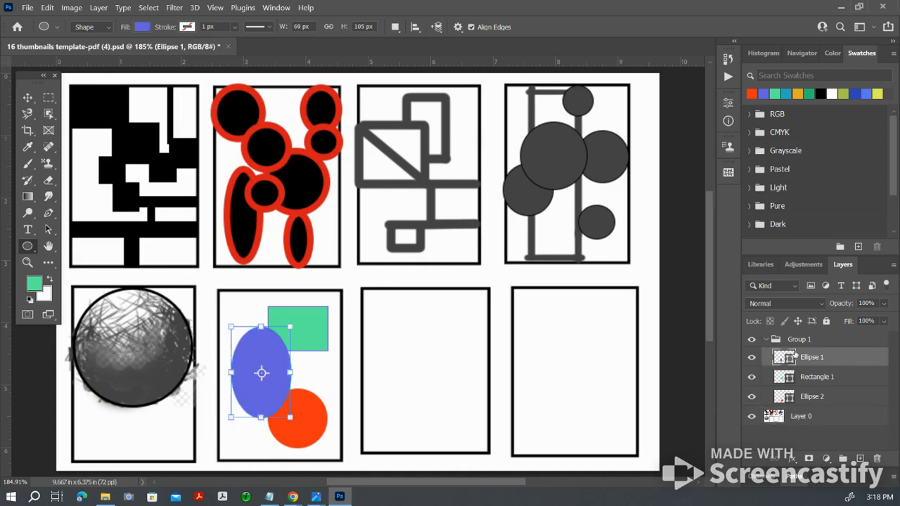
{"action": "left_click", "coordinate": [884, 305]}
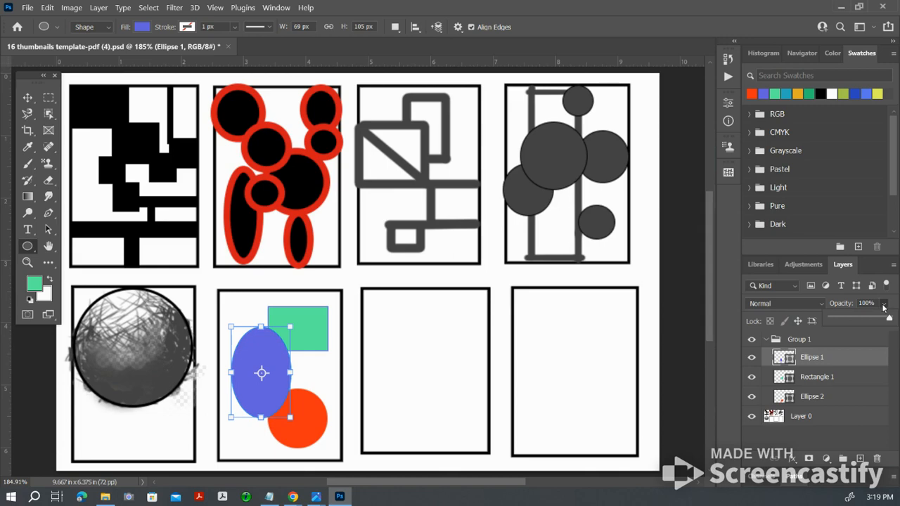
{"action": "left_click_drag", "start_coordinate": [887, 318], "coordinate": [865, 321]}
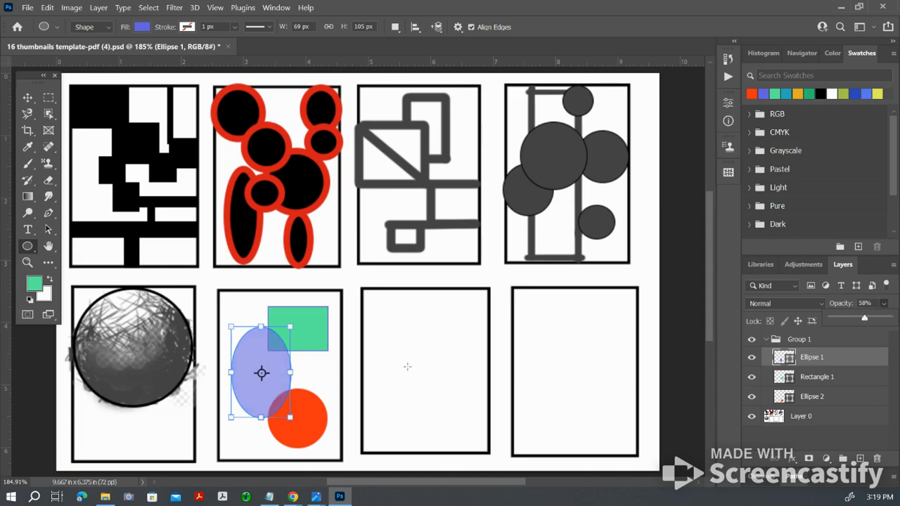
{"action": "key", "text": "Return"}
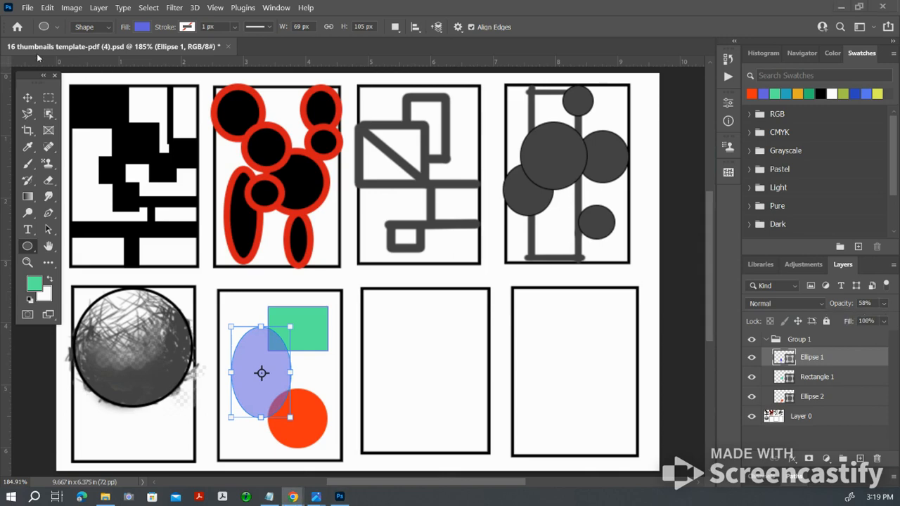
Step: Start saving the document under Save As and browse the photography (V:) drive to the Shape folder inside Period 6 Digital Art
{"action": "left_click", "coordinate": [27, 8]}
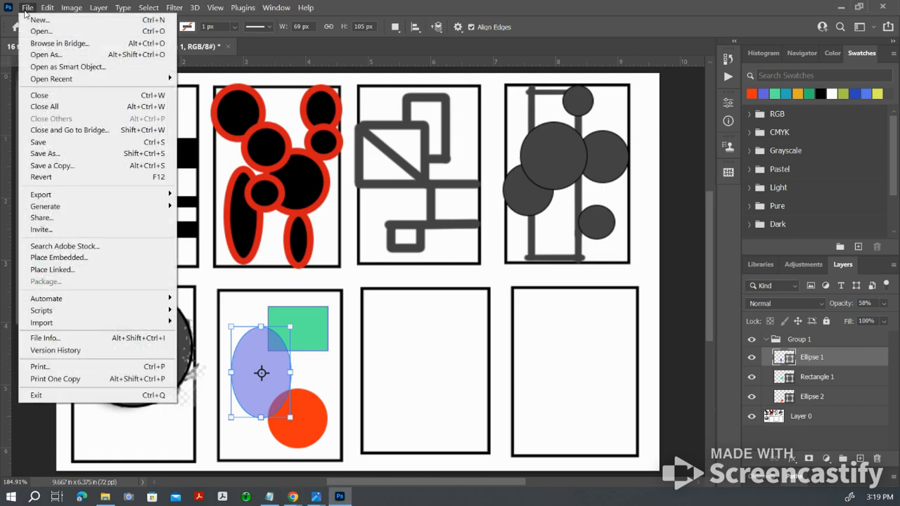
{"action": "left_click", "coordinate": [71, 155]}
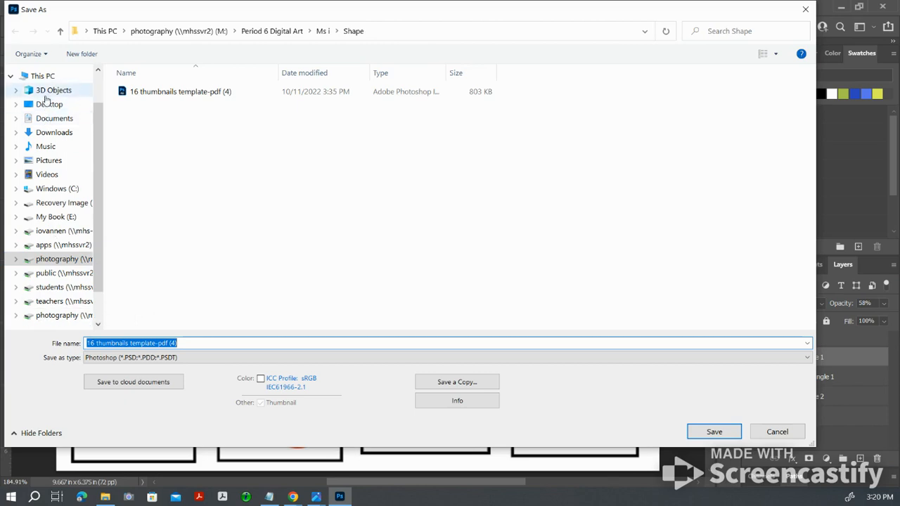
{"action": "left_click", "coordinate": [48, 104]}
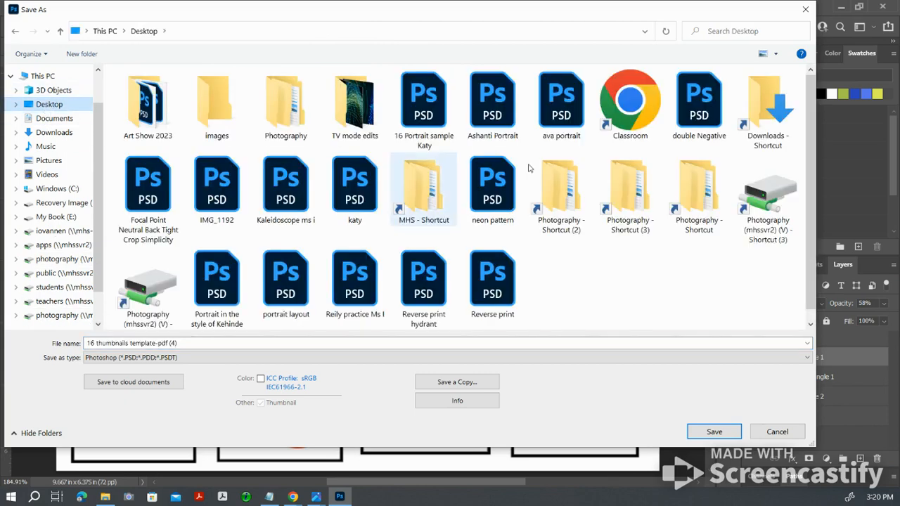
{"action": "double_click", "coordinate": [635, 177]}
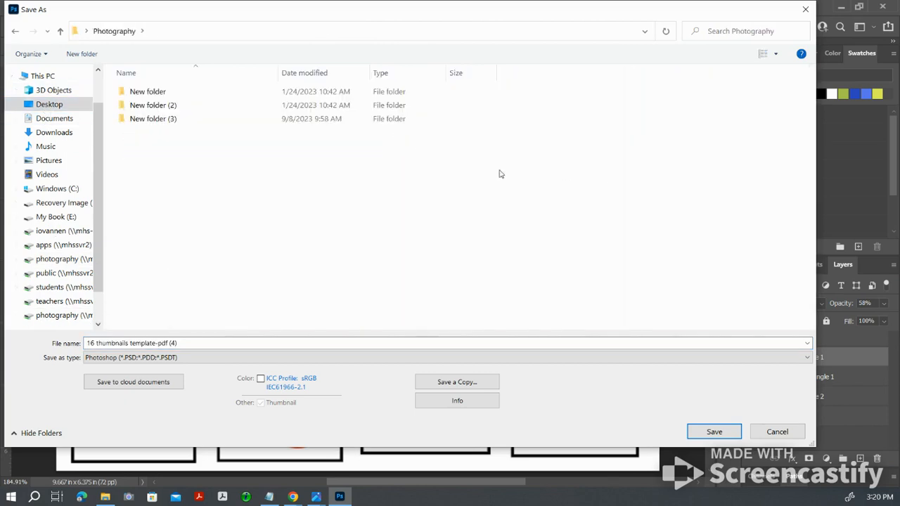
{"action": "left_click", "coordinate": [70, 315]}
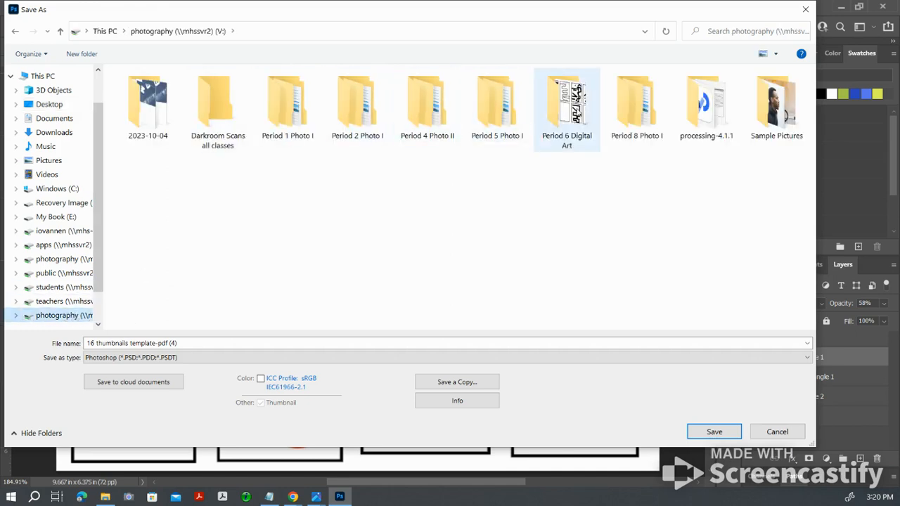
{"action": "double_click", "coordinate": [589, 100]}
{"action": "double_click", "coordinate": [202, 283]}
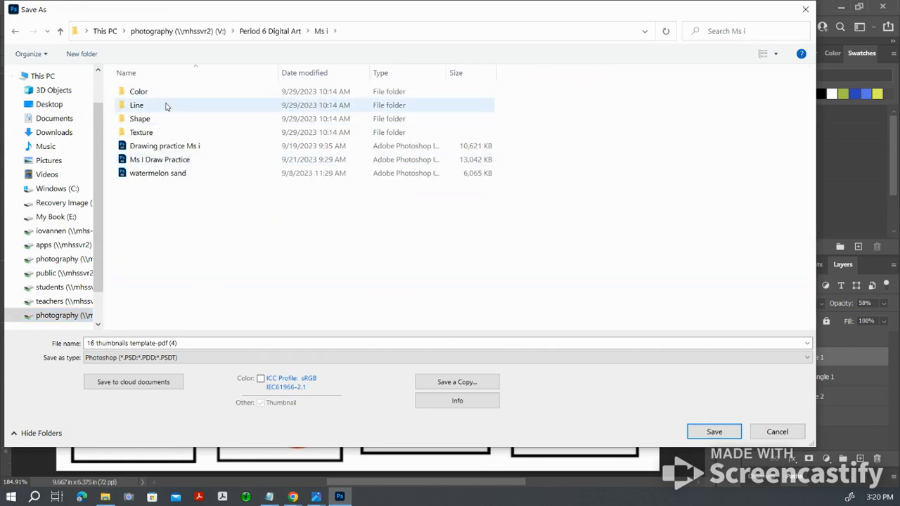
{"action": "double_click", "coordinate": [161, 124]}
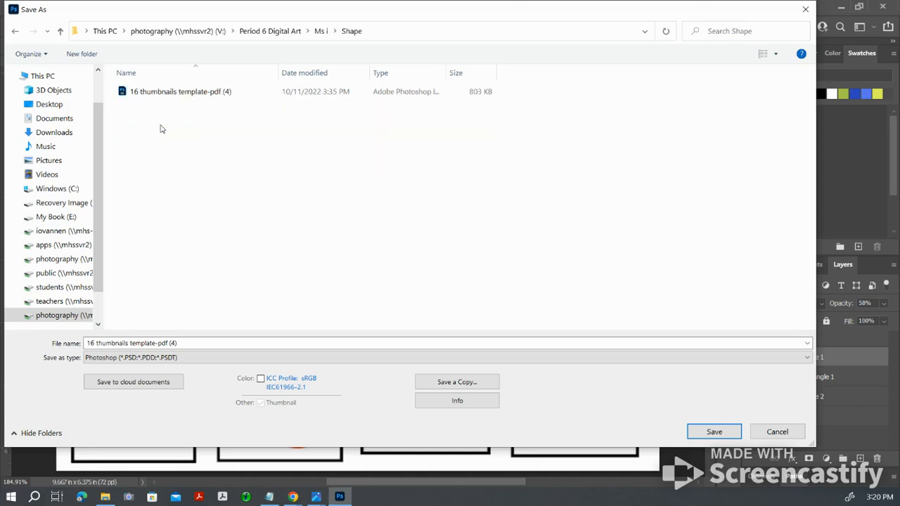
Step: Save over the existing "16 thumbnails template-pdf (4)" Photoshop file in the Shape folder, with Maximize Compatibility on
{"action": "left_click", "coordinate": [206, 99]}
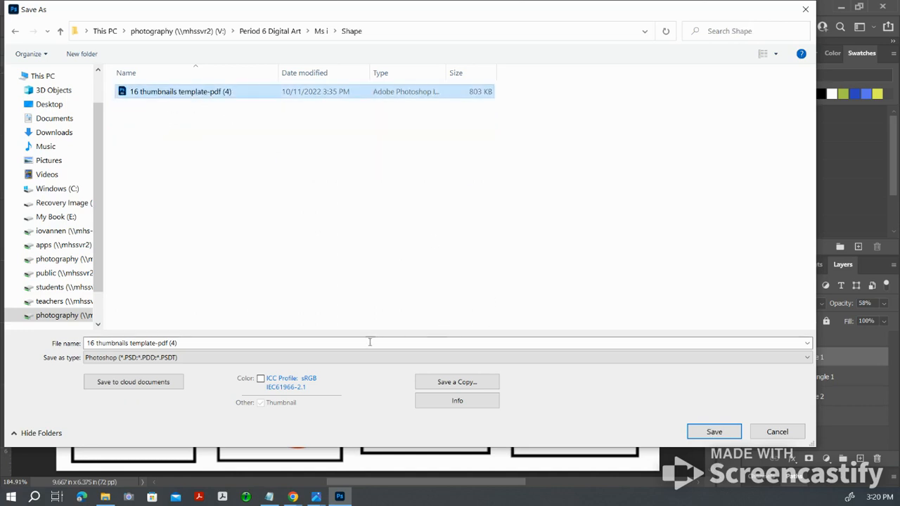
{"action": "left_click", "coordinate": [731, 439]}
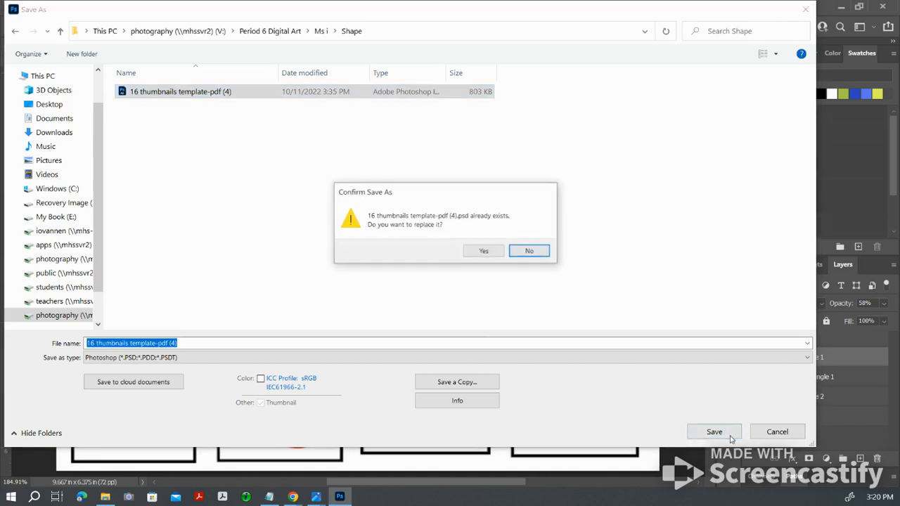
{"action": "left_click", "coordinate": [483, 255]}
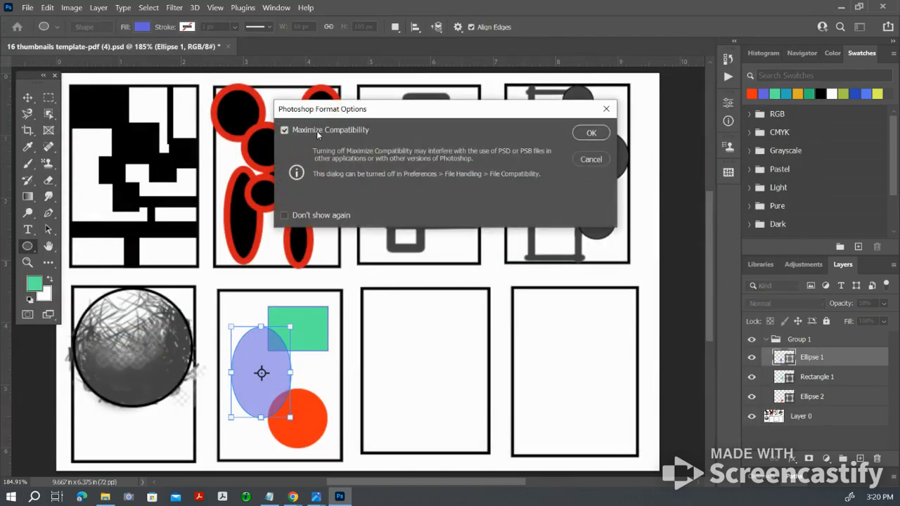
{"action": "left_click", "coordinate": [592, 134]}
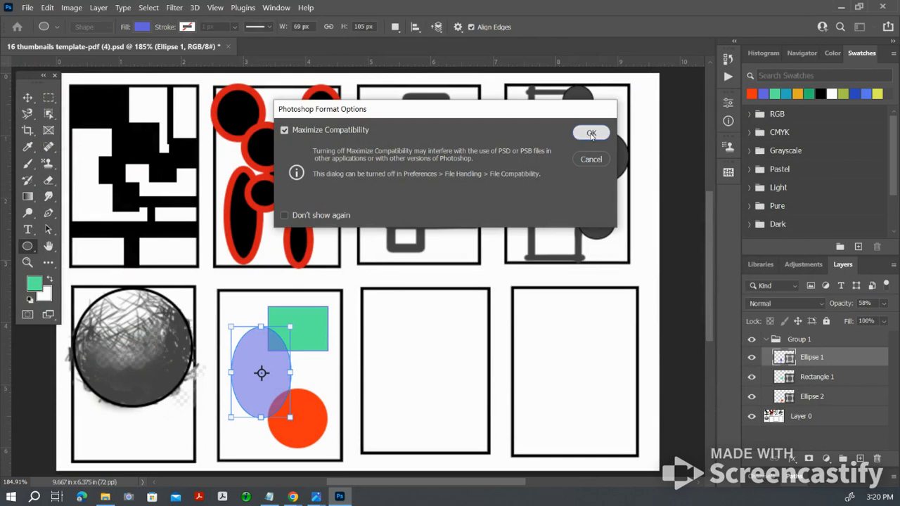